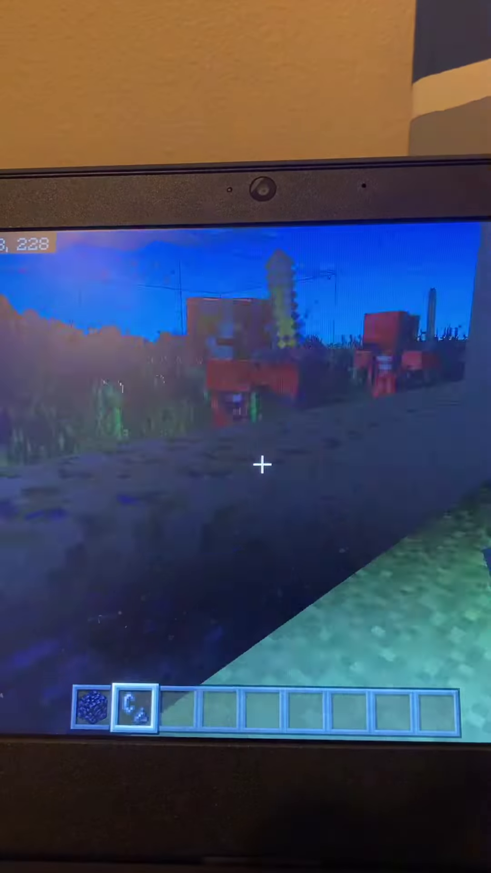
Ignite the underwater obsidian frame with flint and steel, then walk toward the purple portal.
{"action": "right_click", "coordinate": [263, 465]}
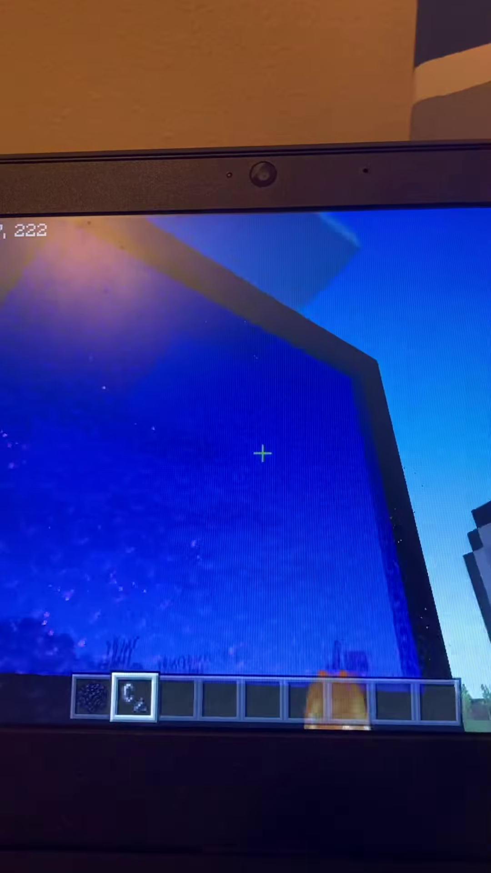
{"action": "key", "text": "w"}
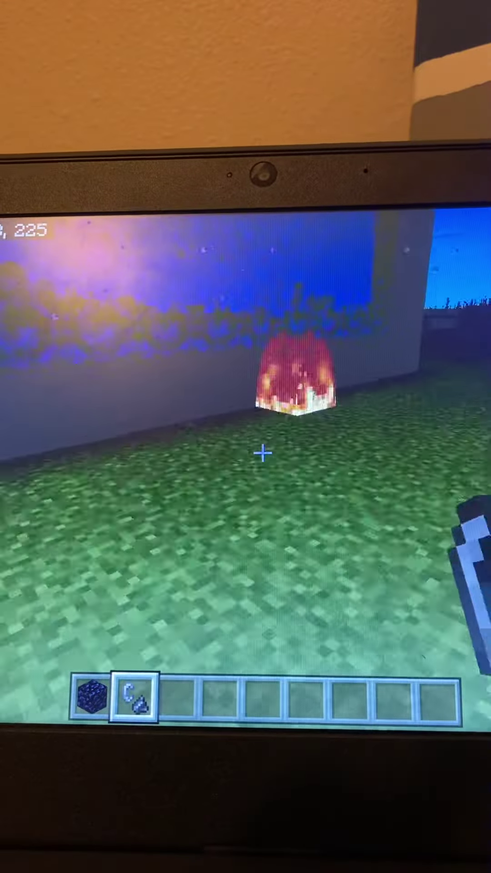
Walk forward into the swirling purple portal to travel to the Nether.
{"action": "key", "text": "w"}
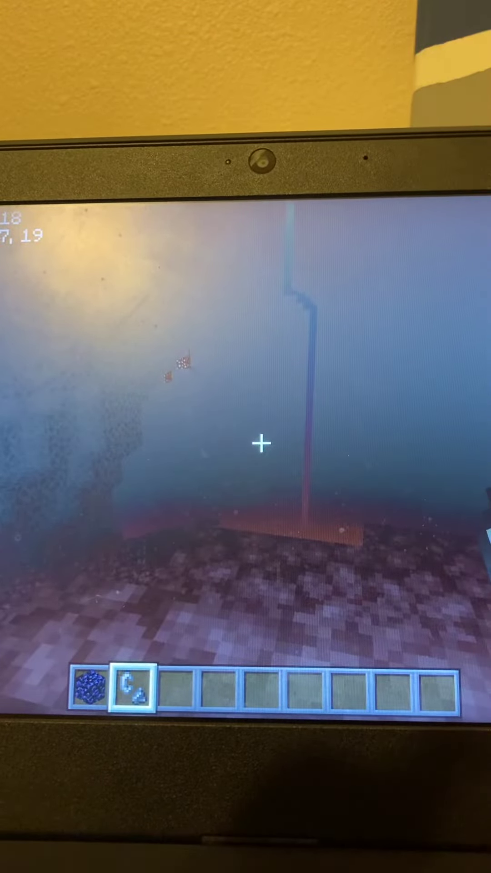
Set Default Game Mode to Survival in the pause-menu Settings and resume playing.
{"action": "key", "text": "Escape"}
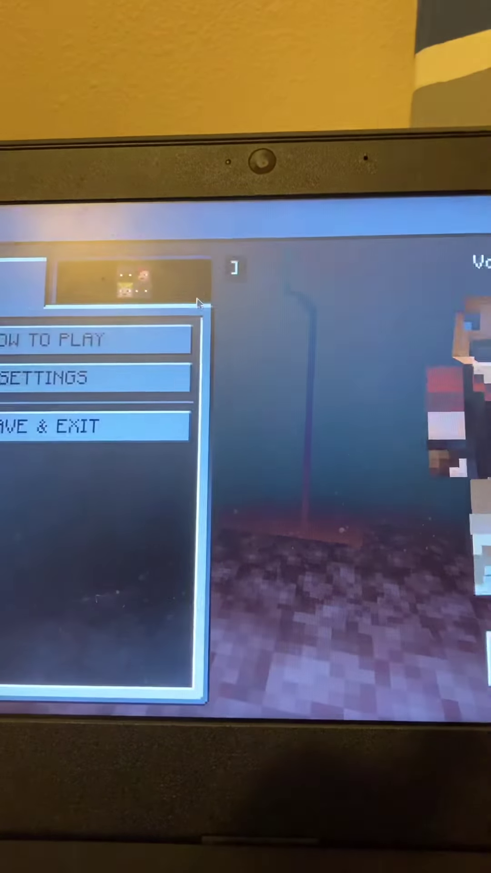
{"action": "left_click", "coordinate": [59, 385]}
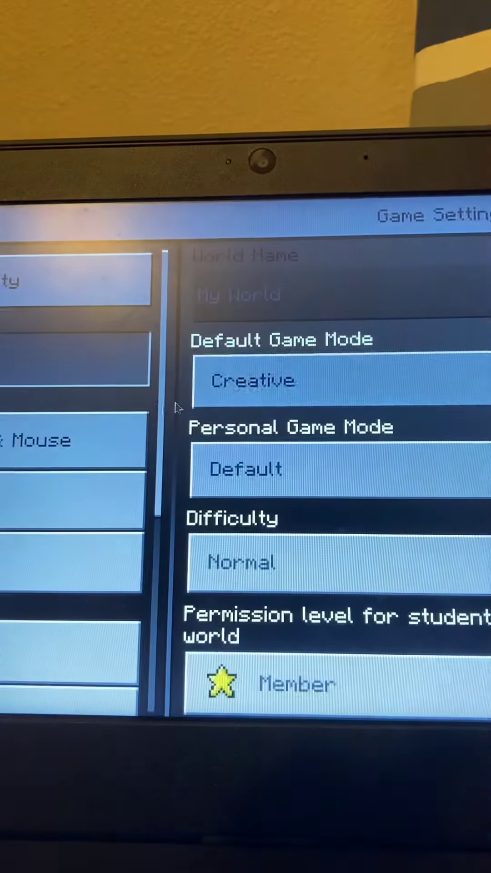
{"action": "left_click", "coordinate": [302, 380]}
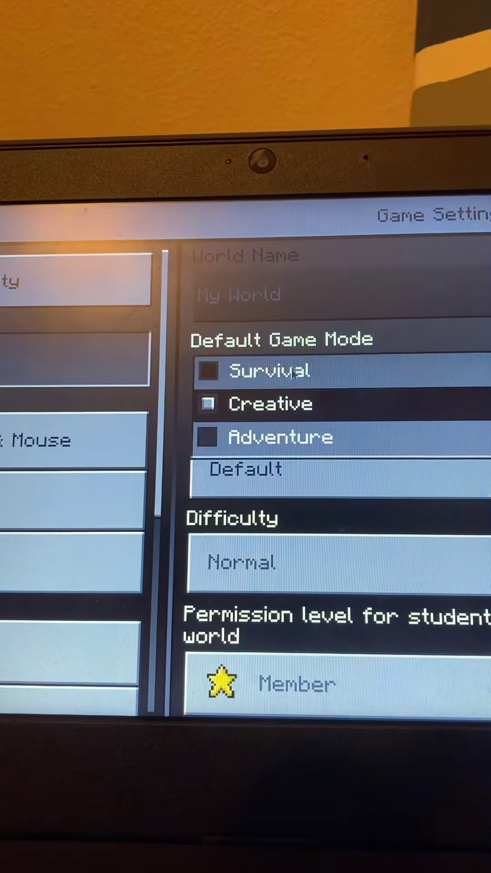
{"action": "left_click", "coordinate": [287, 368]}
{"action": "key", "text": "Escape"}
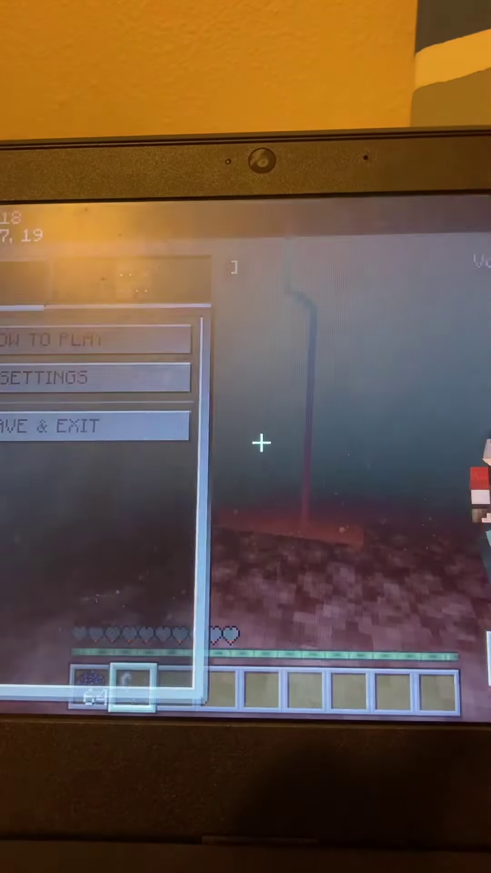